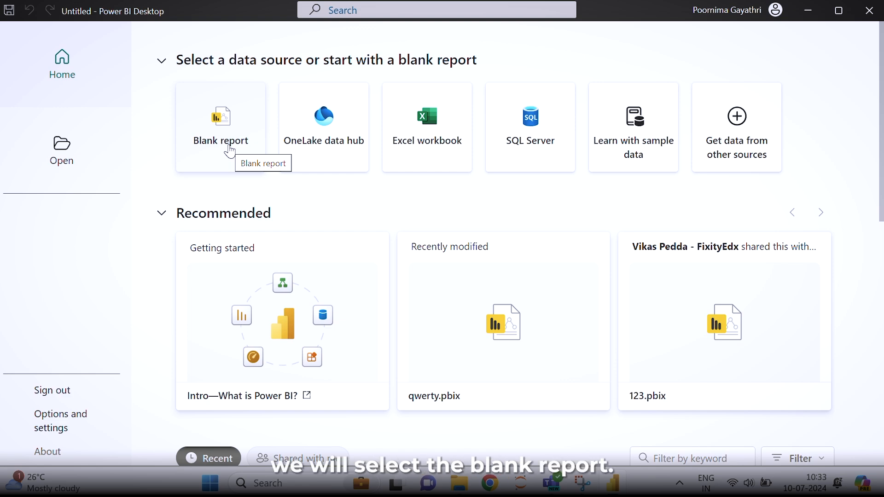
# - Load the Sample - Superstore CSV file into a new blank report and expand its table to show the fields
pyautogui.click(230, 151)
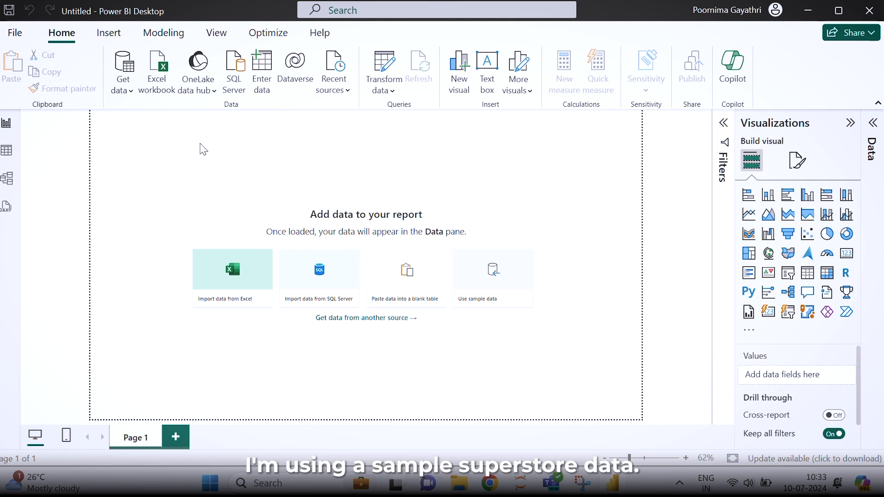
pyautogui.click(131, 92)
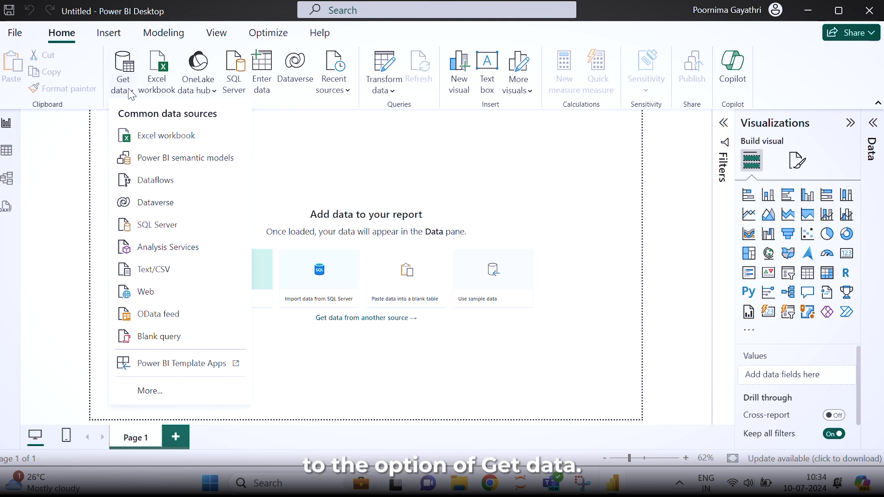
pyautogui.click(153, 269)
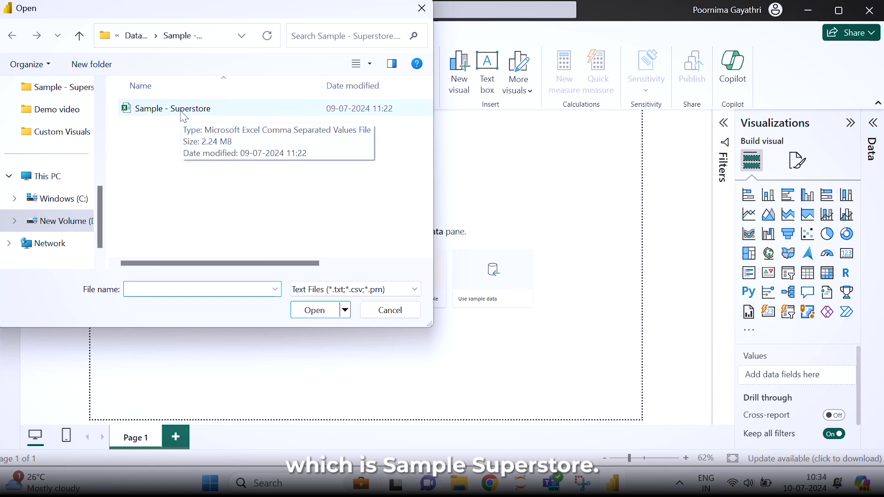
pyautogui.click(183, 110)
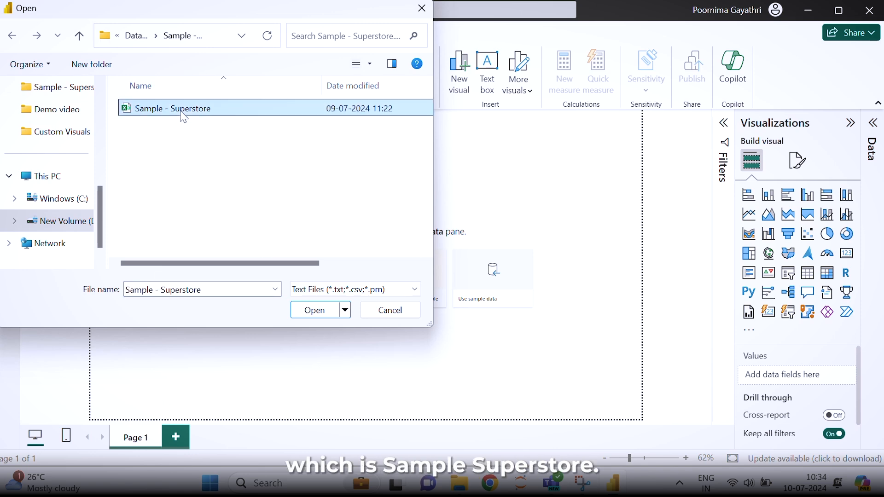
pyautogui.click(309, 310)
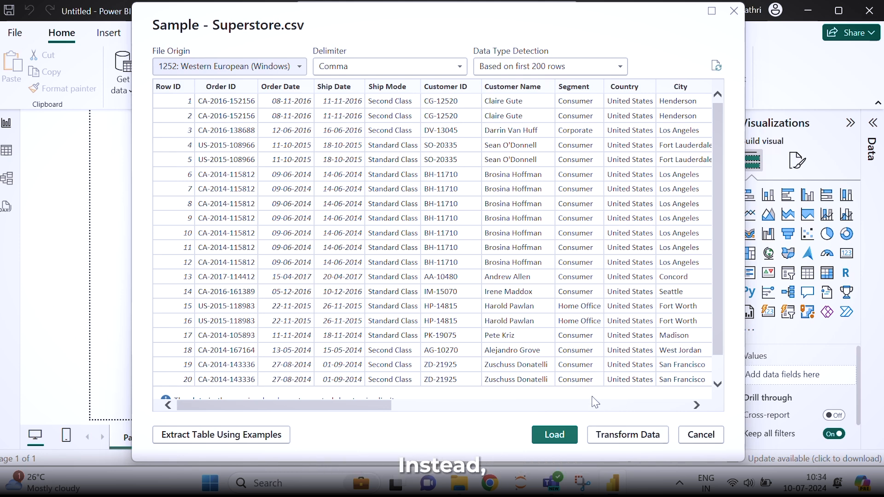
pyautogui.click(558, 434)
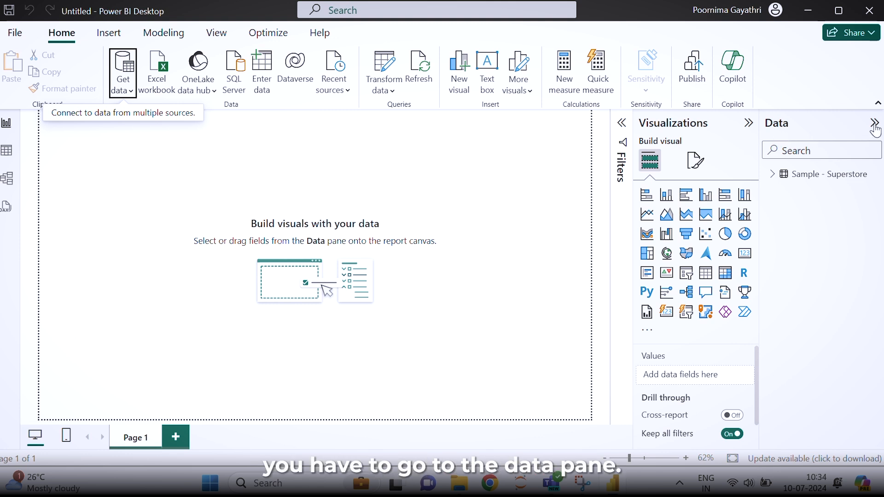
pyautogui.click(773, 174)
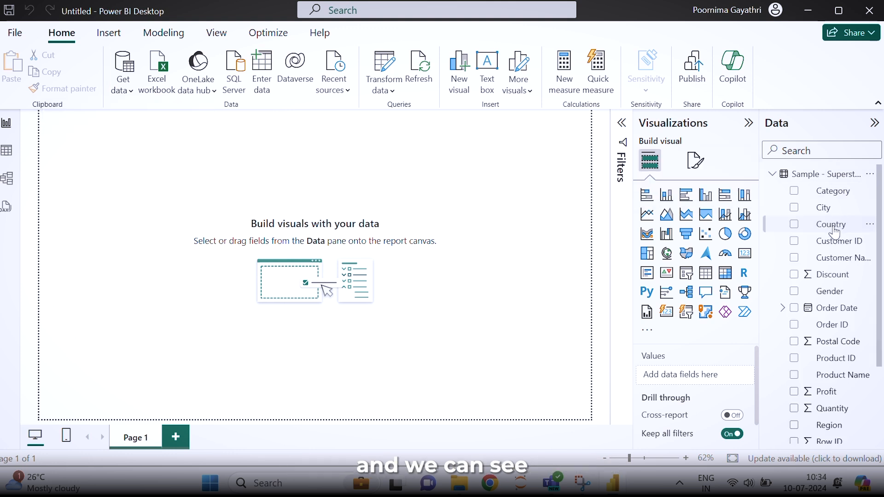
pyautogui.scroll(-3, 835, 230)
pyautogui.scroll(3, 834, 233)
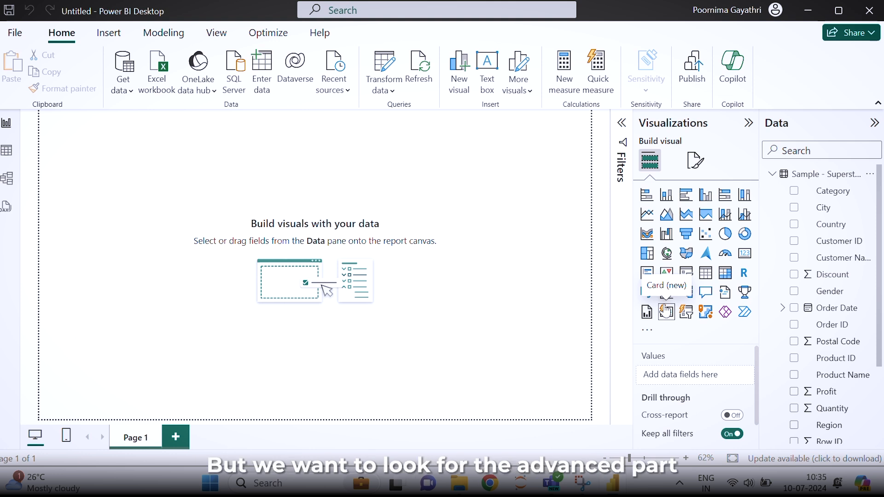
# - Search the online Power BI visuals gallery for "word clo" and open Microsoft Corporation's Word Cloud visual
pyautogui.click(647, 332)
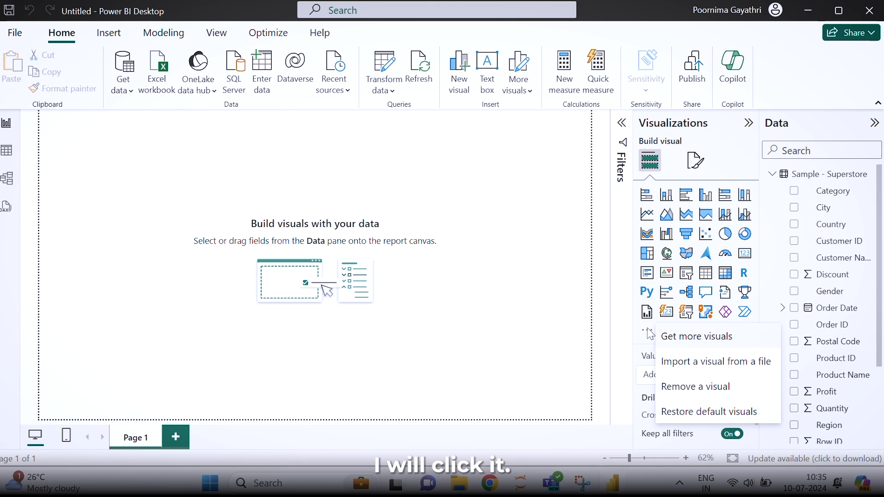
pyautogui.click(679, 339)
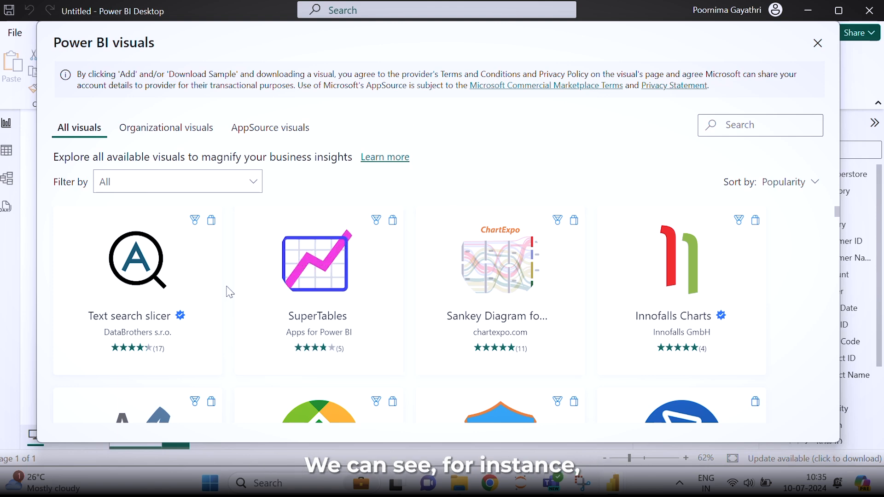
pyautogui.moveTo(127, 292)
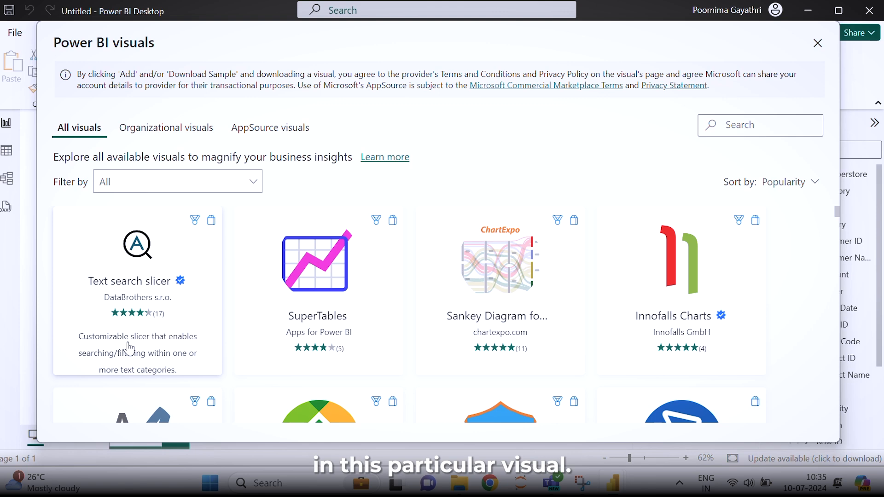
pyautogui.click(742, 120)
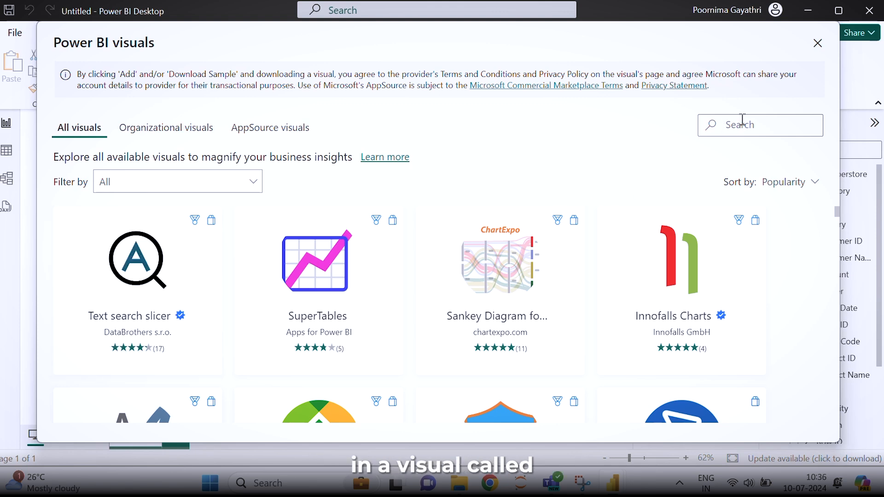
pyautogui.write('word')
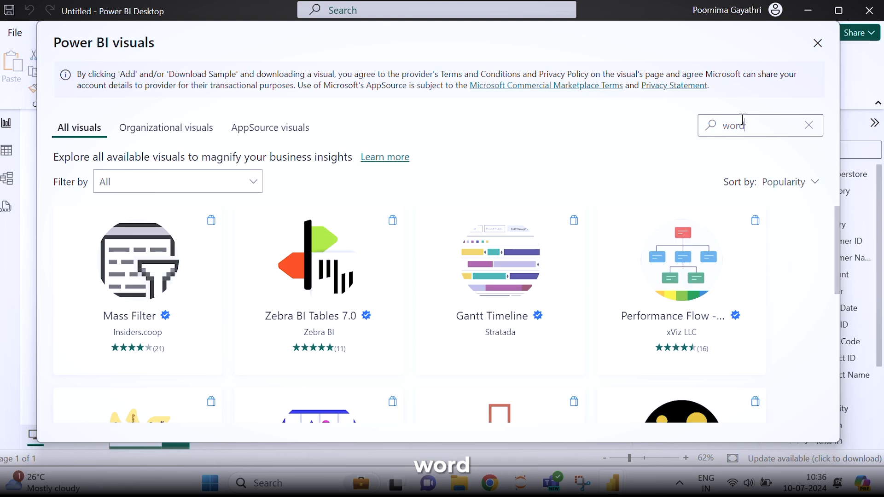
pyautogui.write(' clo')
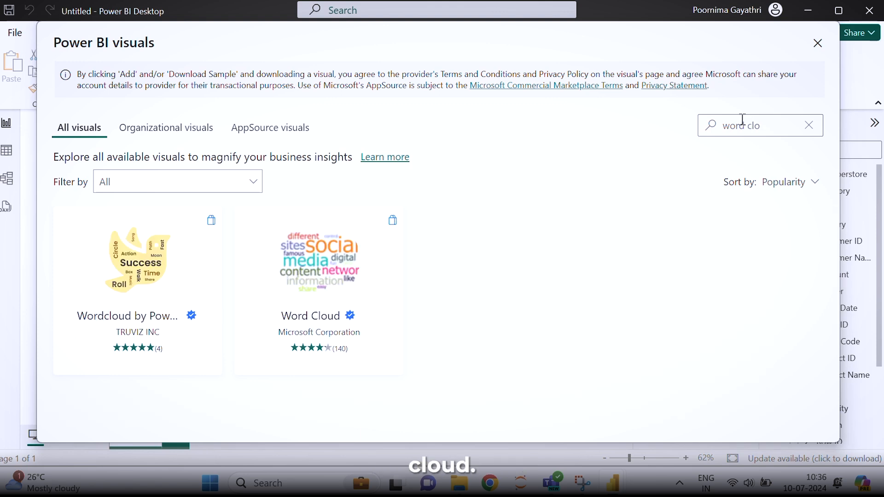
pyautogui.click(335, 263)
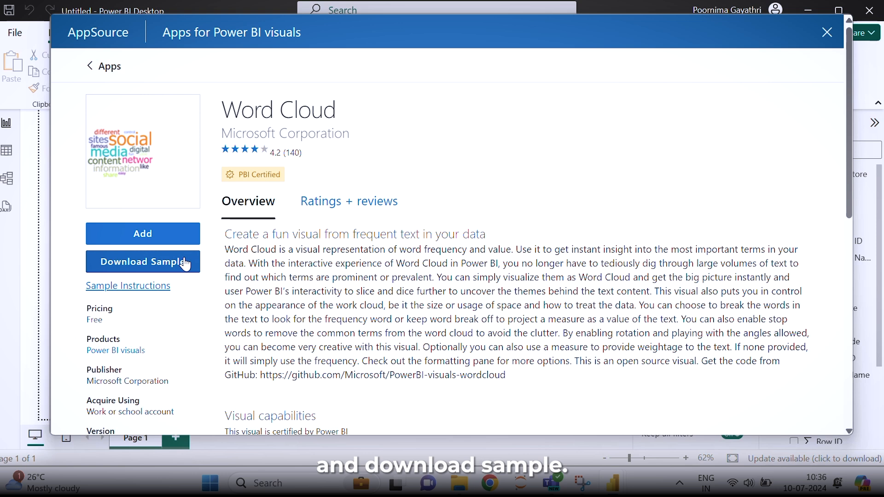
# - Review the Word Cloud visual's details and import it into the report
pyautogui.scroll(-2, 164, 296)
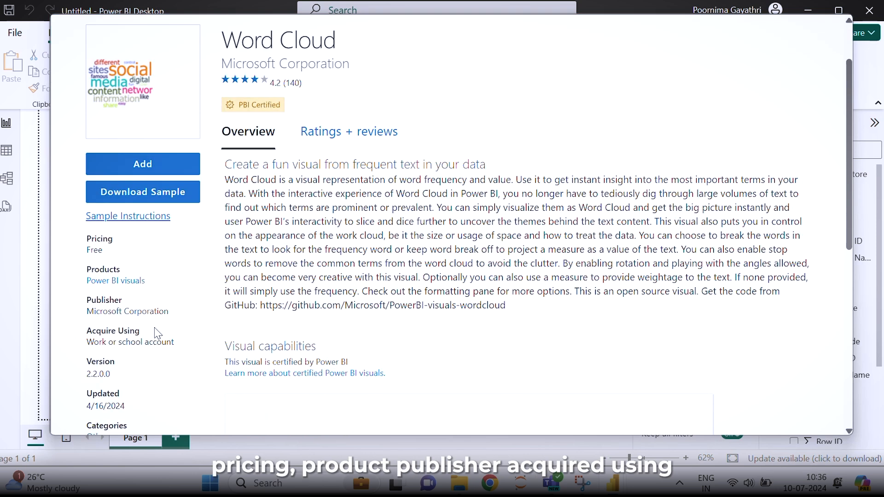
pyautogui.scroll(-2, 157, 334)
pyautogui.scroll(4, 413, 258)
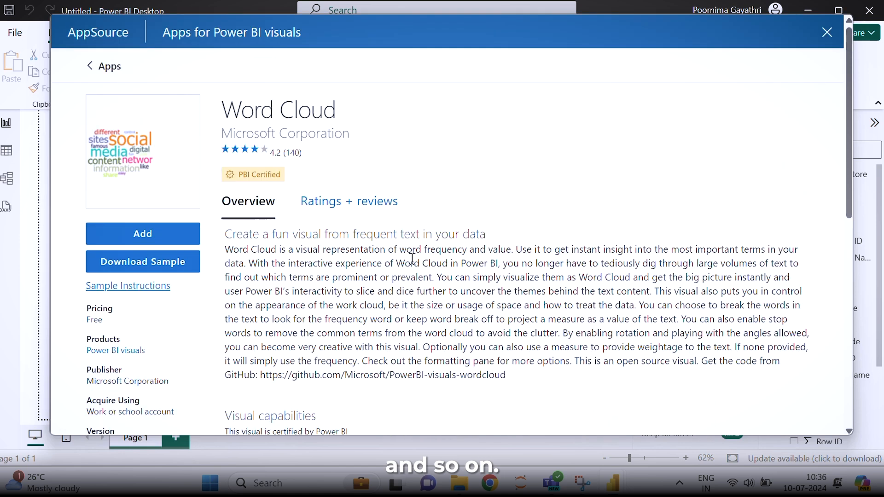
pyautogui.click(160, 241)
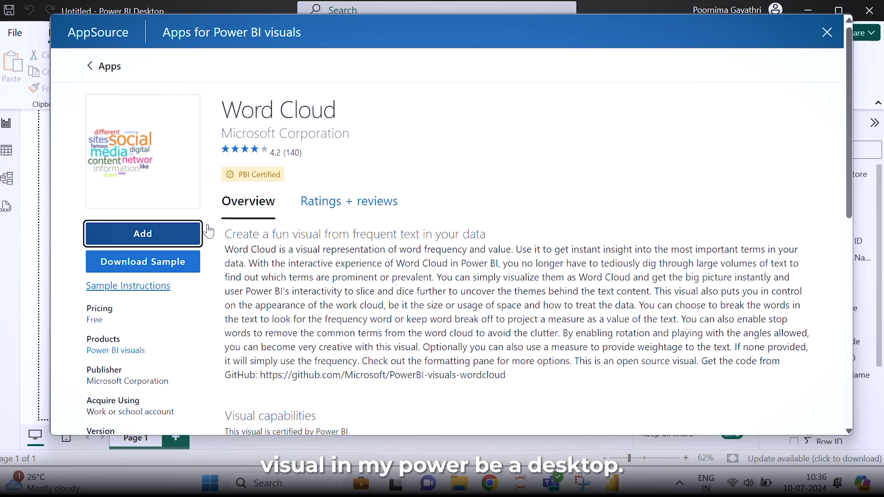
pyautogui.click(161, 235)
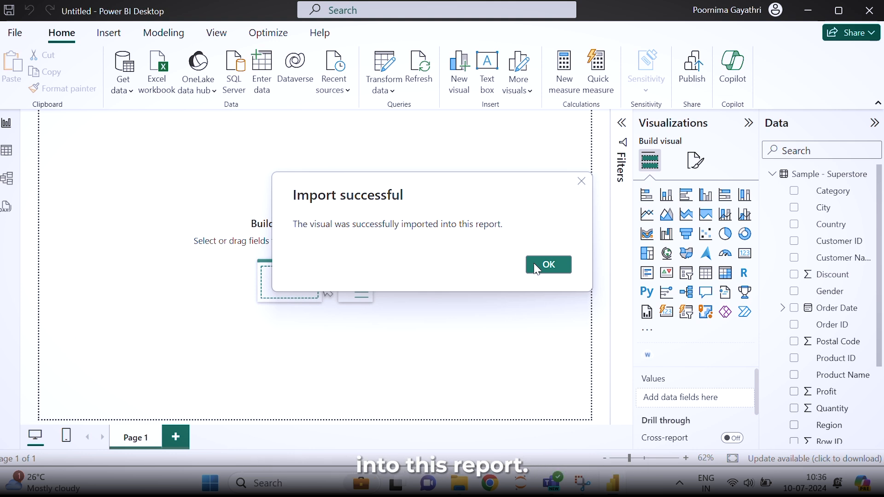
pyautogui.click(546, 268)
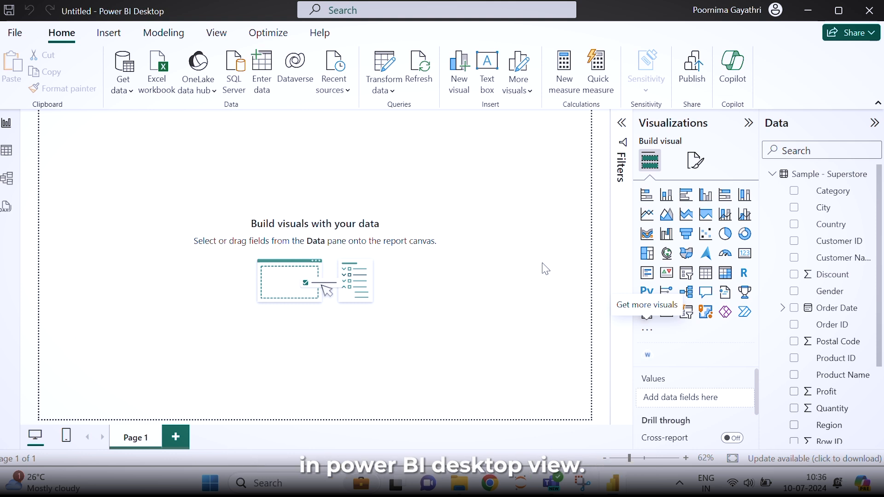
# - Place a Word Cloud visual on Page 1 and widen it to about twice its width
pyautogui.click(647, 359)
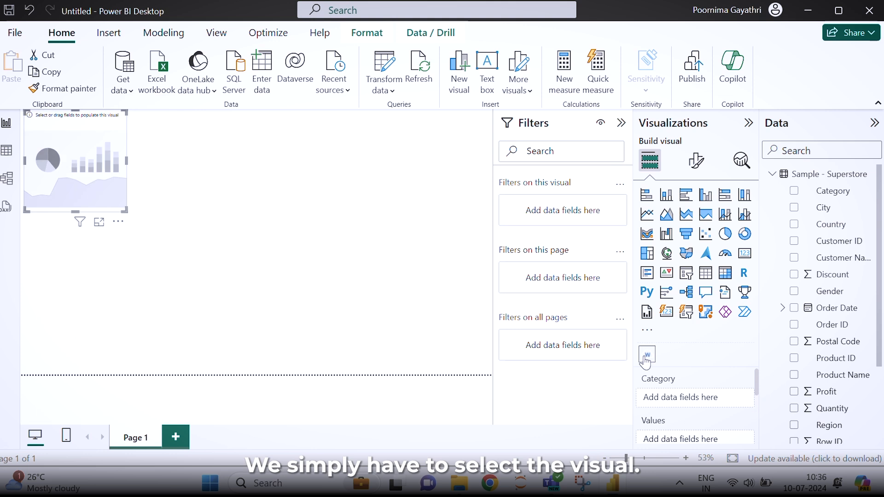
pyautogui.moveTo(127, 161); pyautogui.dragTo(245, 196)
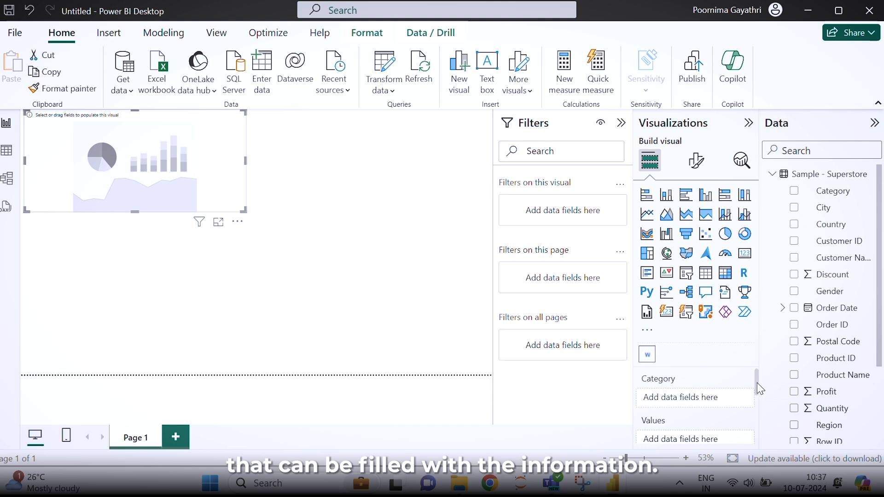
pyautogui.moveTo(757, 383)
pyautogui.mouseDown()
pyautogui.moveTo(759, 404)
pyautogui.moveTo(760, 379)
pyautogui.mouseUp()
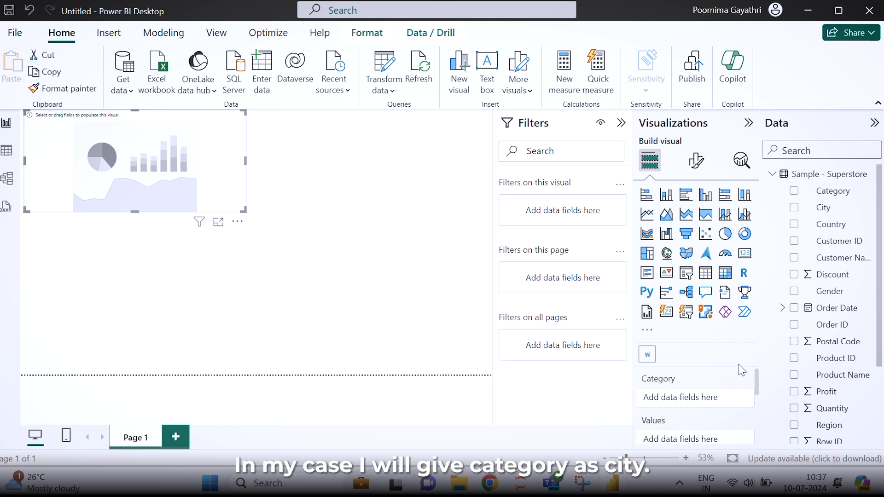
# - Assign City as the word cloud's category and Sales as its values, and enlarge the visual to fill most of the page
pyautogui.moveTo(824, 208); pyautogui.dragTo(691, 396)
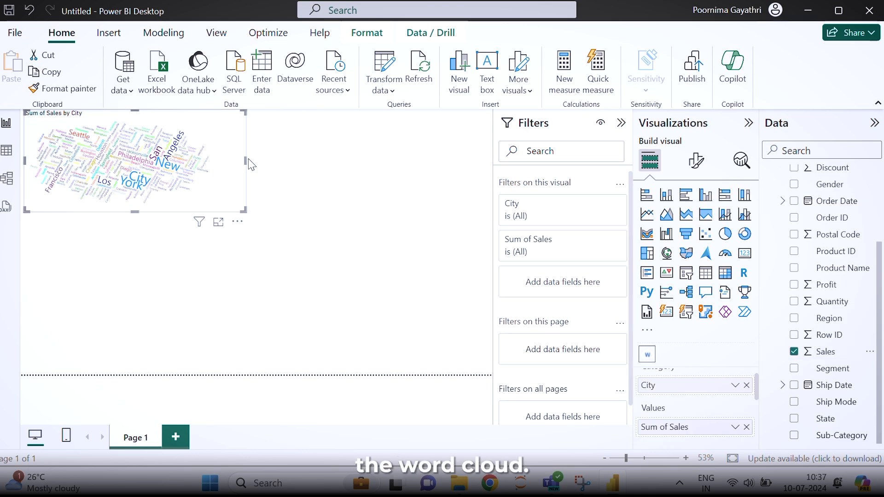
pyautogui.moveTo(244, 159); pyautogui.dragTo(483, 194)
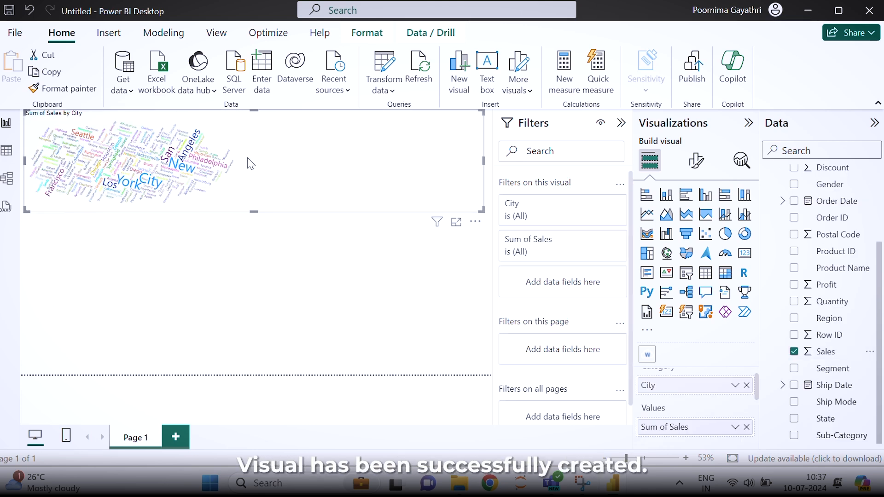
pyautogui.moveTo(253, 208); pyautogui.dragTo(258, 332)
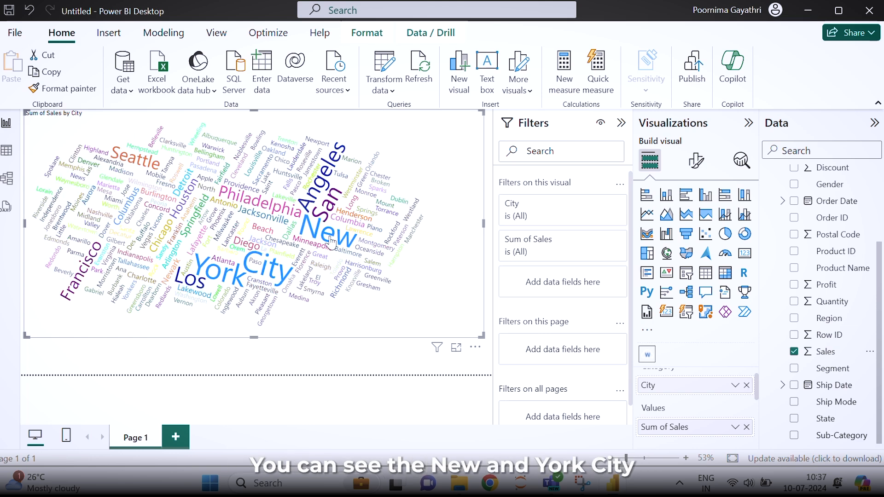
pyautogui.moveTo(333, 240)
pyautogui.moveTo(270, 275)
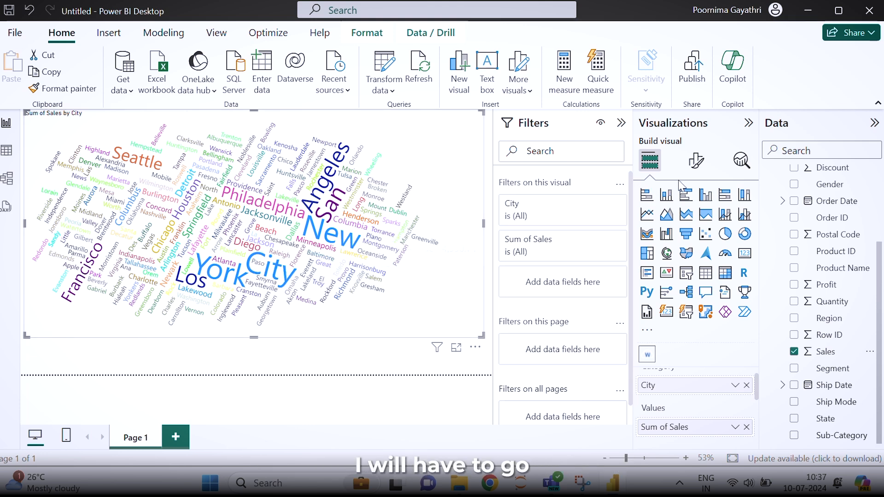
# - Turn off word-breaking in the word cloud's general formatting options so multi-word city names stay together
pyautogui.click(698, 162)
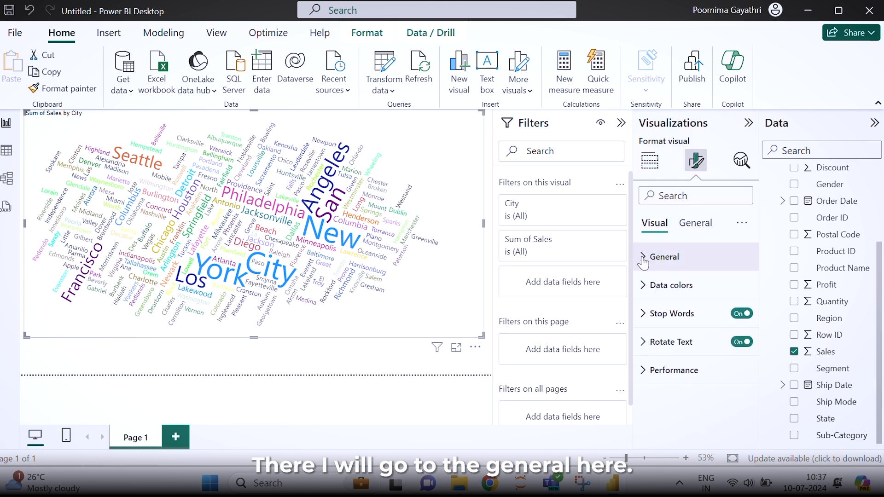
pyautogui.click(643, 263)
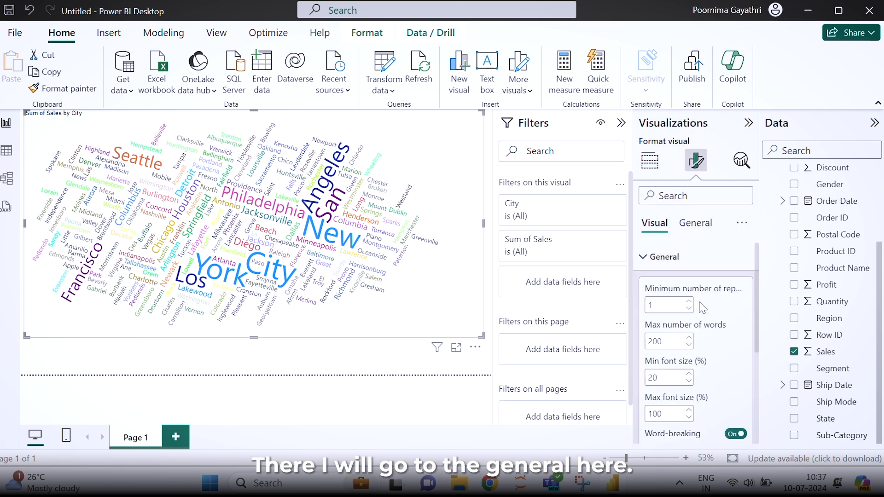
pyautogui.scroll(-3, 717, 322)
pyautogui.scroll(3, 714, 324)
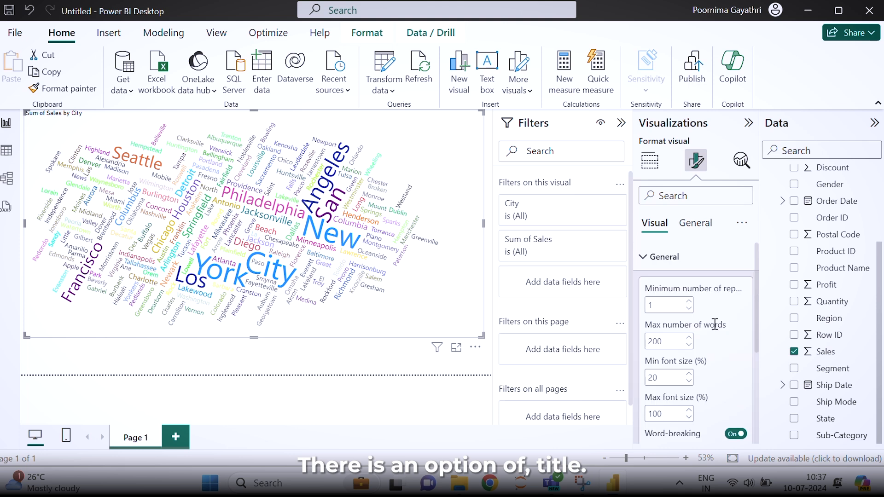
pyautogui.click(651, 260)
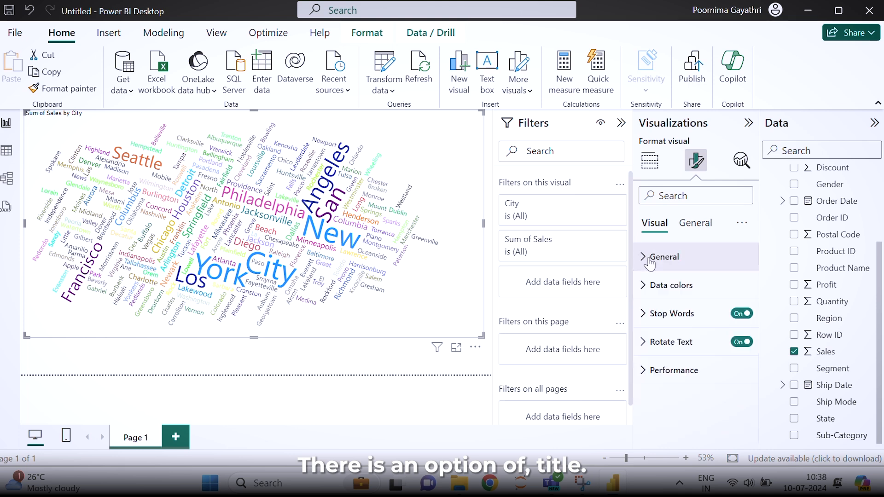
pyautogui.click(651, 260)
pyautogui.scroll(-2, 718, 317)
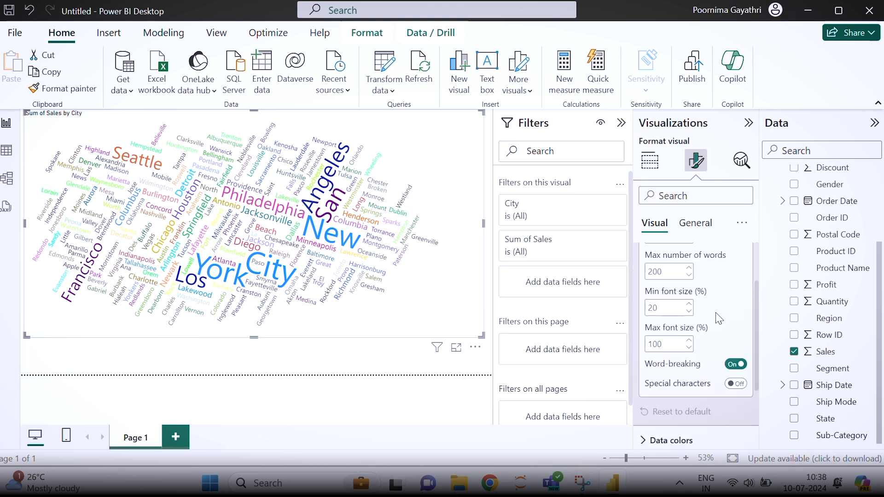
pyautogui.click(737, 365)
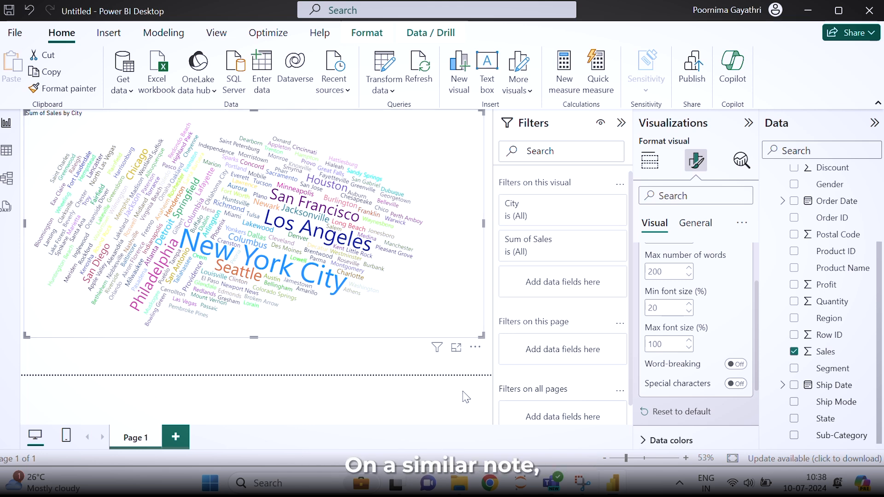
# - Add a second report page, find the Scroller visual by searching for "scroll", and import it into the report
pyautogui.click(175, 440)
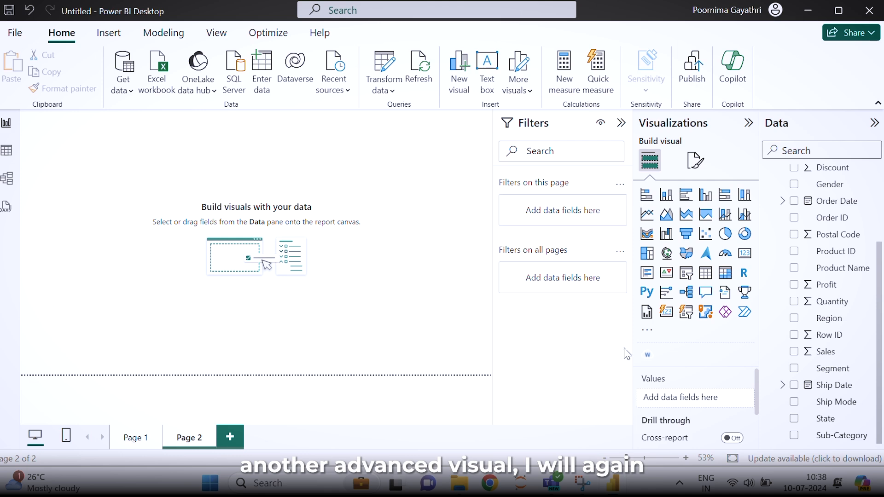
pyautogui.click(648, 331)
pyautogui.click(687, 345)
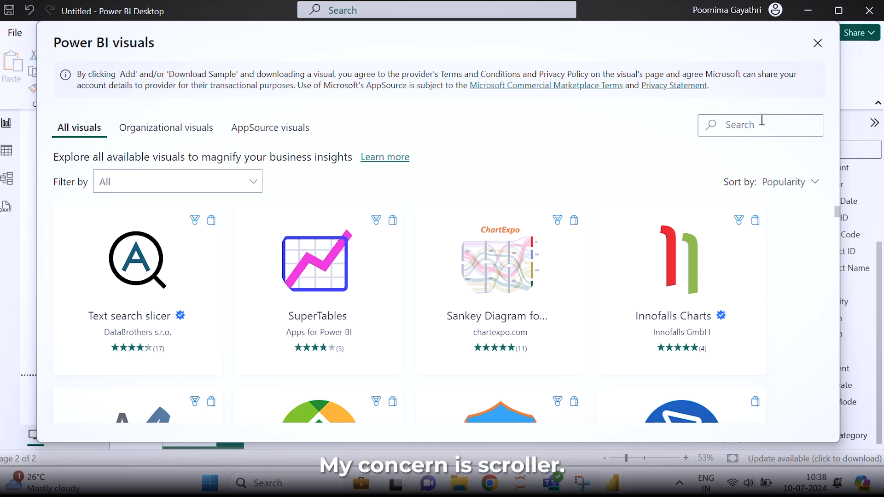
pyautogui.click(762, 124)
pyautogui.write('scroll')
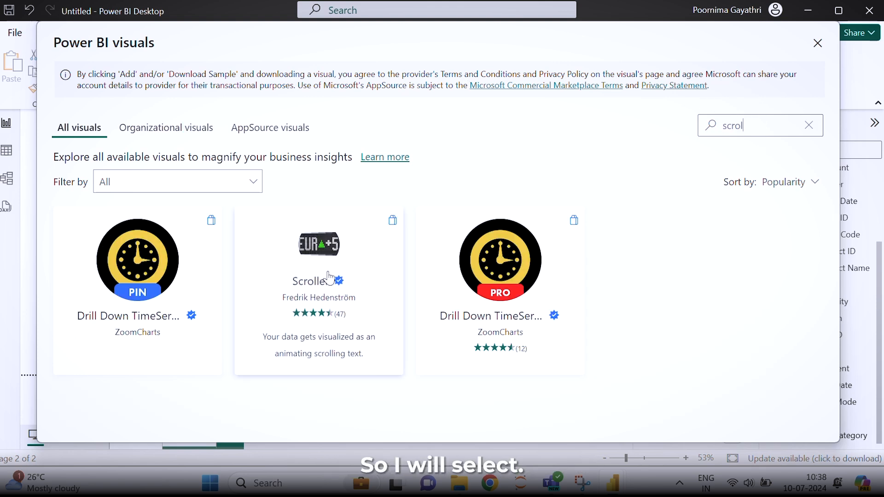
pyautogui.click(331, 271)
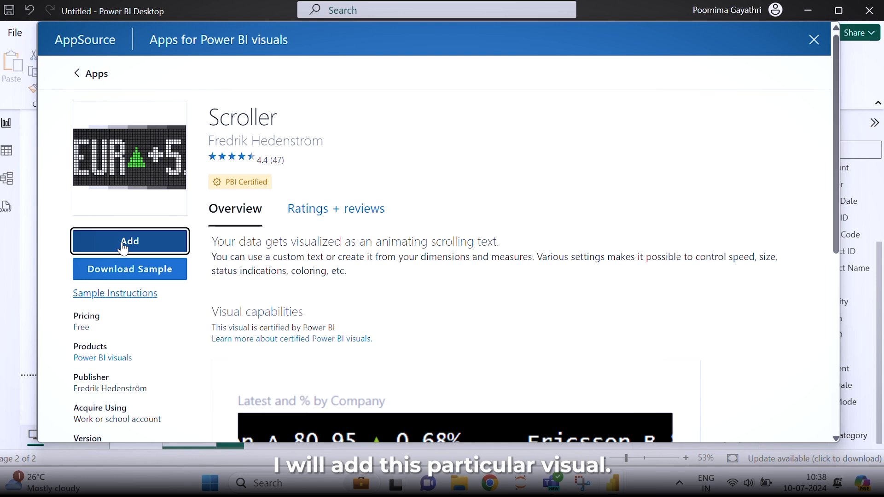
pyautogui.click(124, 249)
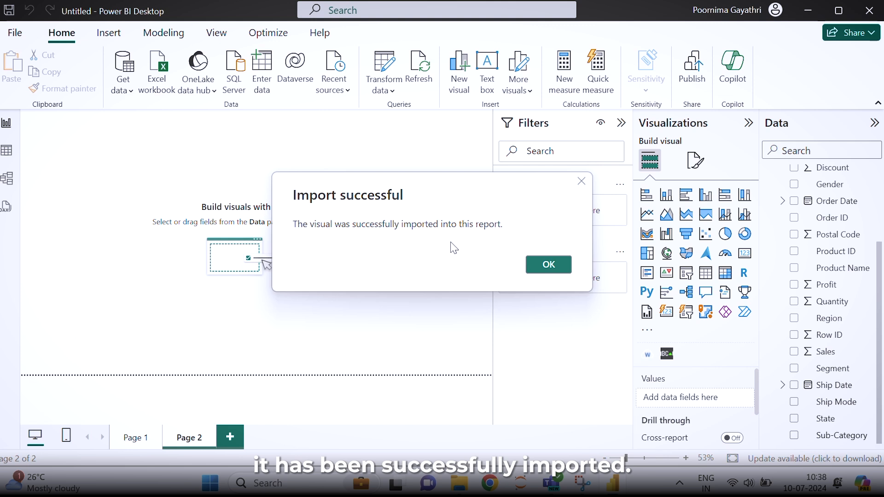
pyautogui.click(549, 265)
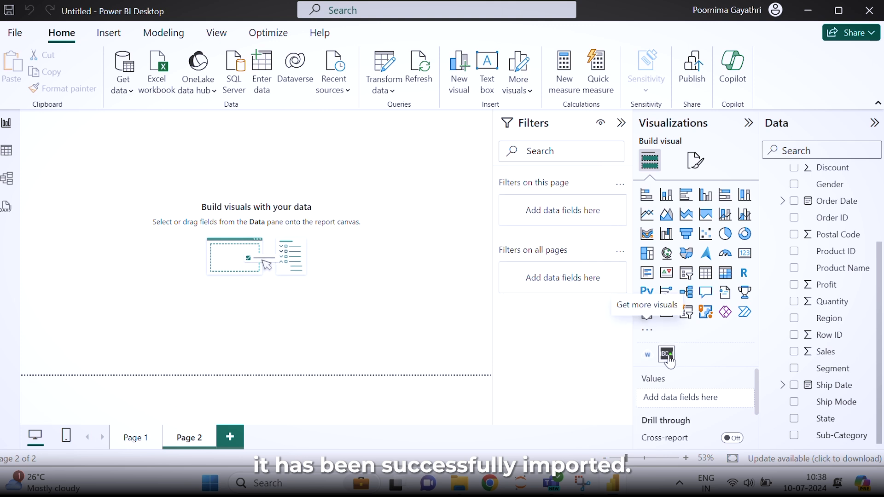
# - Place a Scroller visual on Page 2 and widen it to nearly three times its width
pyautogui.click(667, 355)
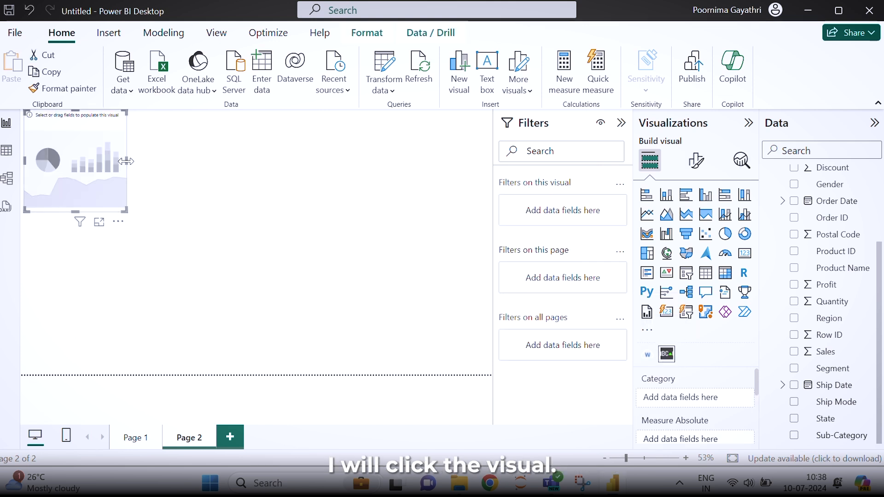
pyautogui.moveTo(127, 162); pyautogui.dragTo(310, 202)
pyautogui.click(304, 203)
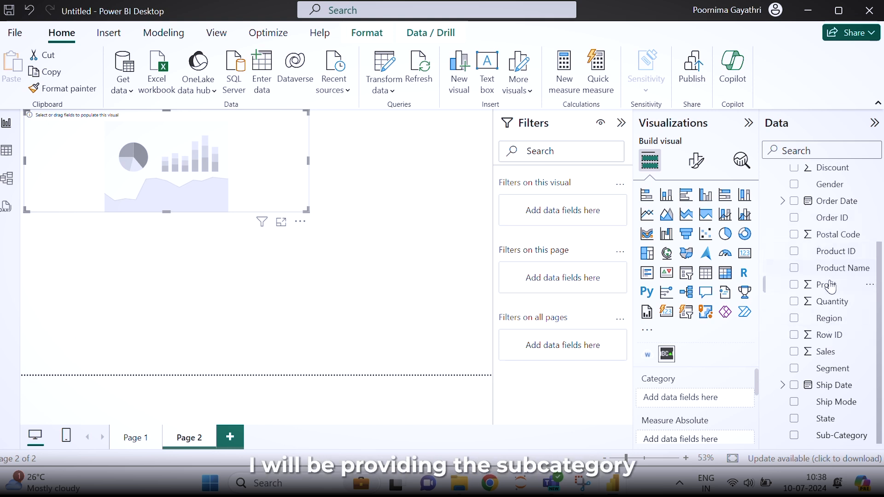
# - Assign Sub-Category as the scroller's category, Sales as Measure Absolute and Profit as Measure Deviation, and enlarge it to the full page width and about twice its height
pyautogui.moveTo(847, 439); pyautogui.dragTo(709, 400)
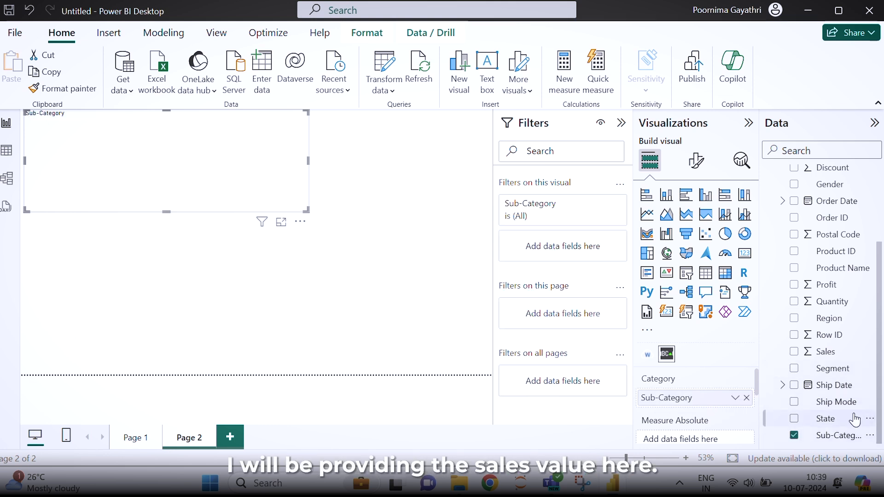
pyautogui.moveTo(831, 352); pyautogui.dragTo(704, 437)
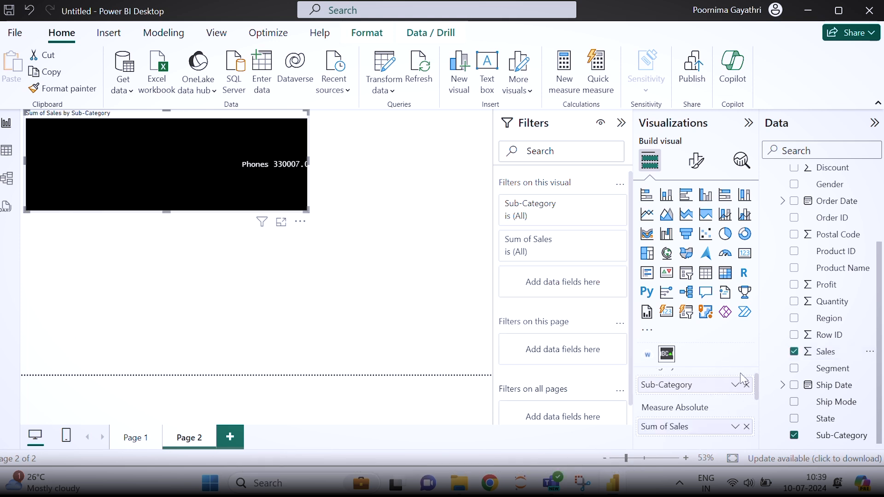
pyautogui.moveTo(756, 388); pyautogui.dragTo(758, 412)
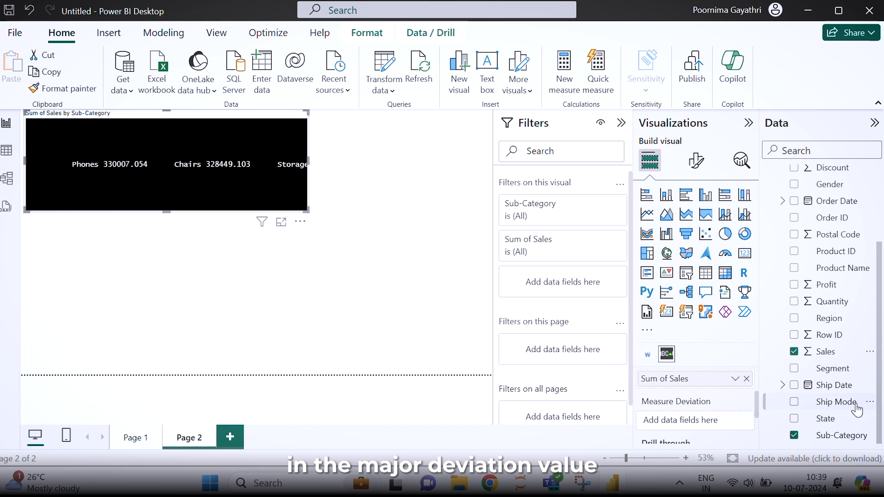
pyautogui.moveTo(827, 286); pyautogui.dragTo(709, 426)
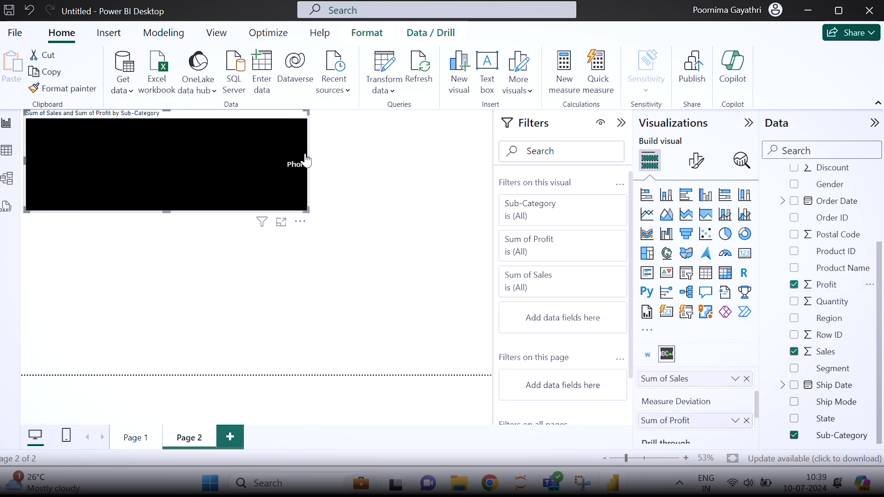
pyautogui.moveTo(307, 162); pyautogui.dragTo(491, 184)
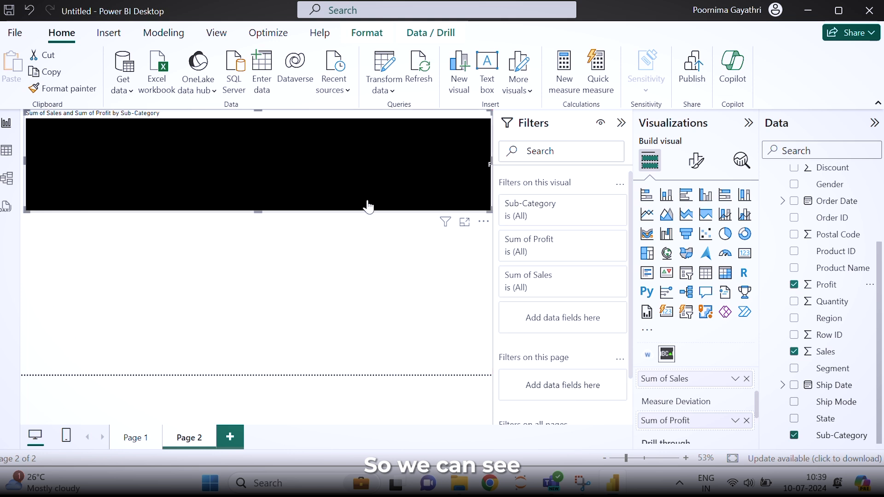
pyautogui.moveTo(258, 208); pyautogui.dragTo(255, 310)
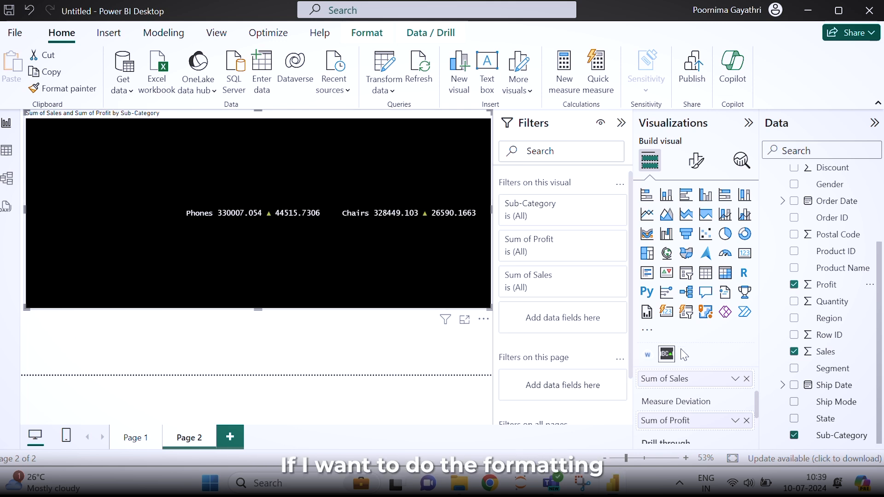
# - Turn on status text coloring in the scroller's formatting options
pyautogui.click(694, 164)
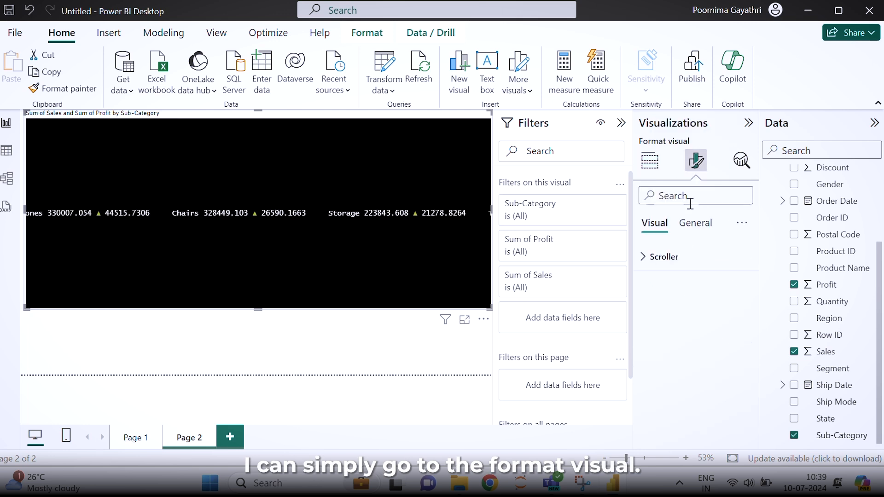
pyautogui.click(643, 258)
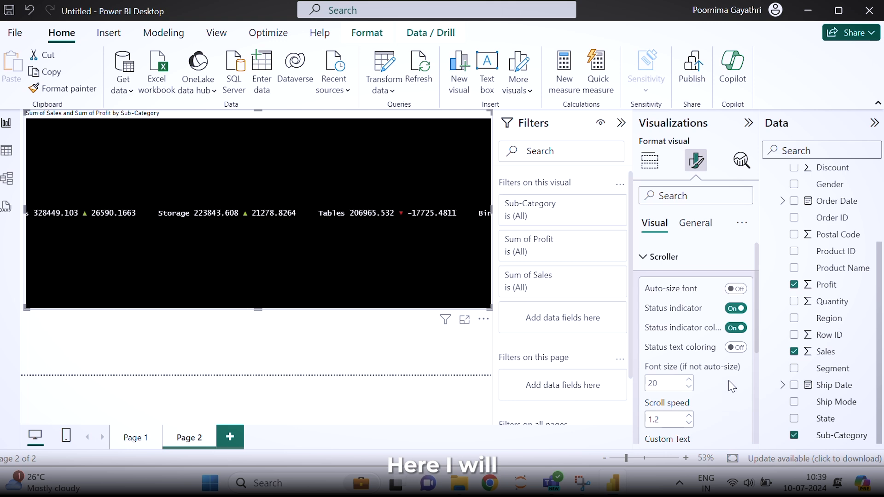
pyautogui.click(736, 349)
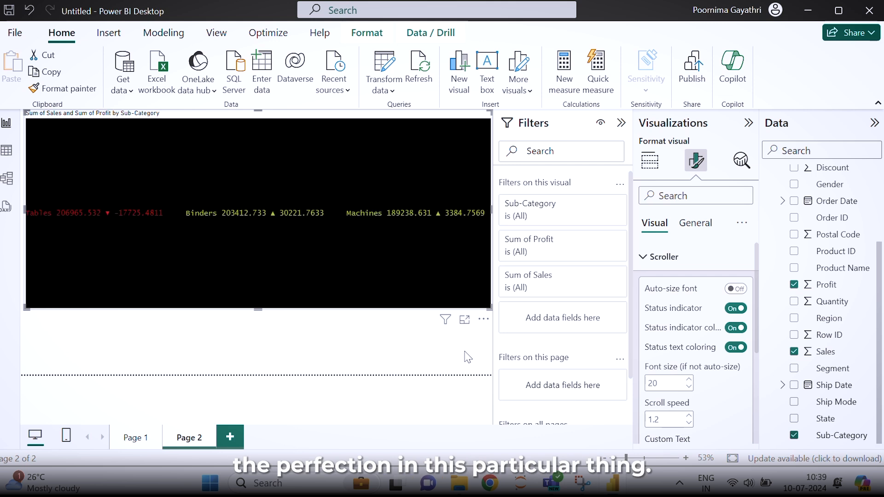
# - Add a third report page, search the visuals gallery for "play axi", and import the Play Axis (Dynamic Slicer) visual
pyautogui.click(230, 437)
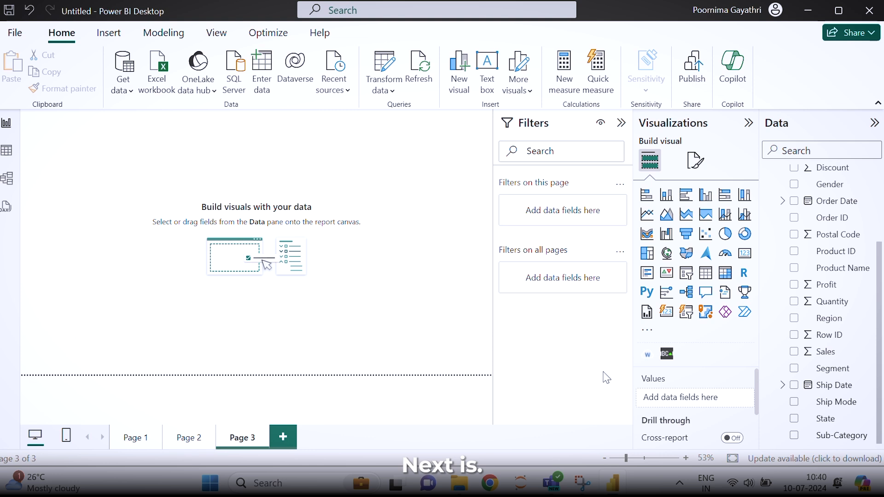
pyautogui.click(647, 335)
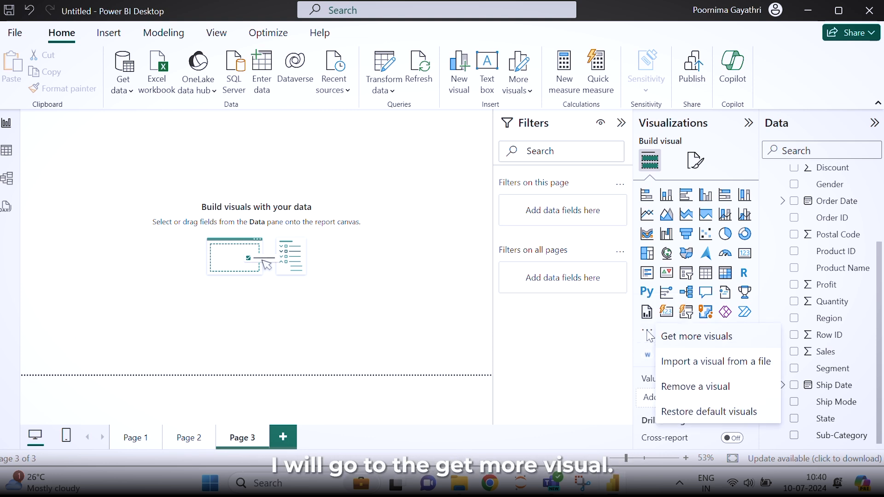
pyautogui.click(706, 342)
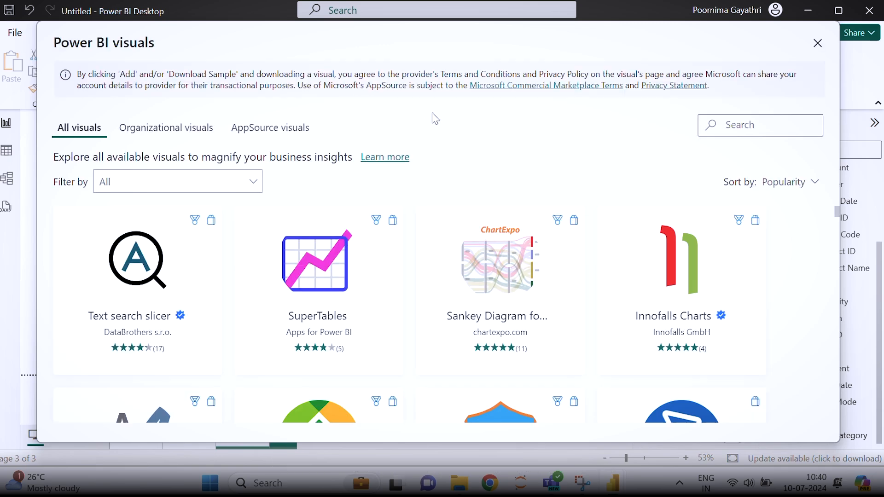
pyautogui.click(756, 128)
pyautogui.write('pl')
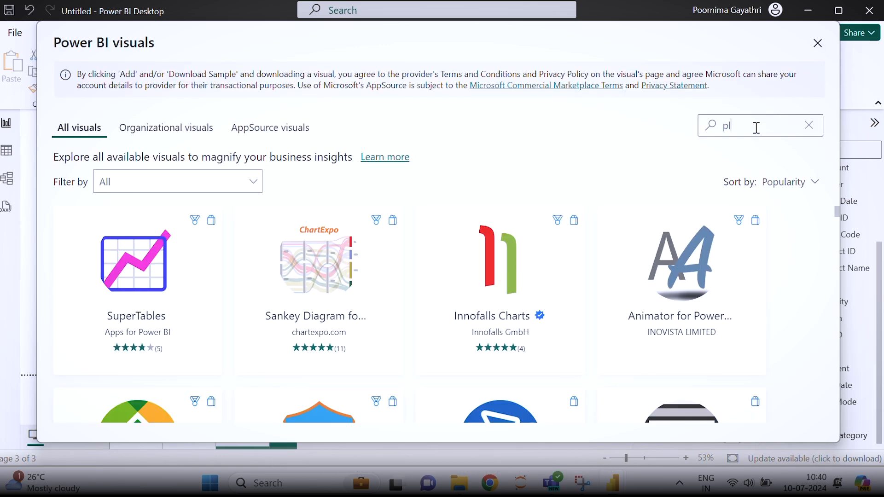
pyautogui.write('ay axi')
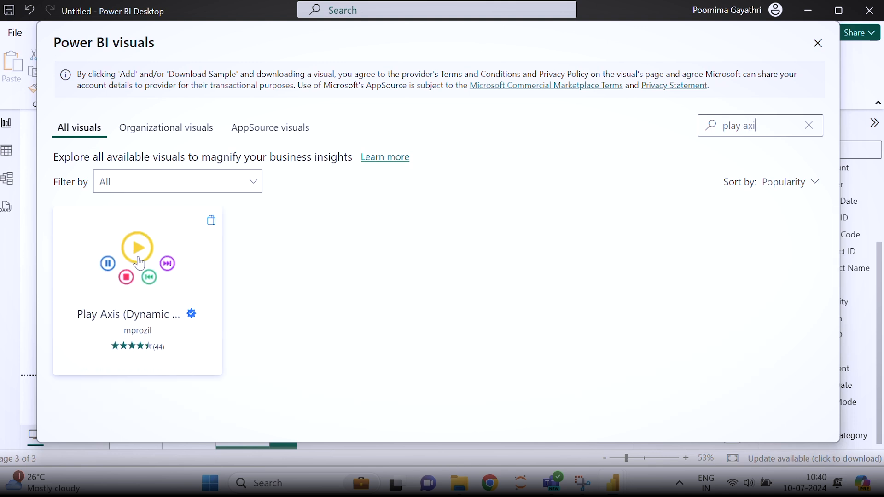
pyautogui.click(155, 281)
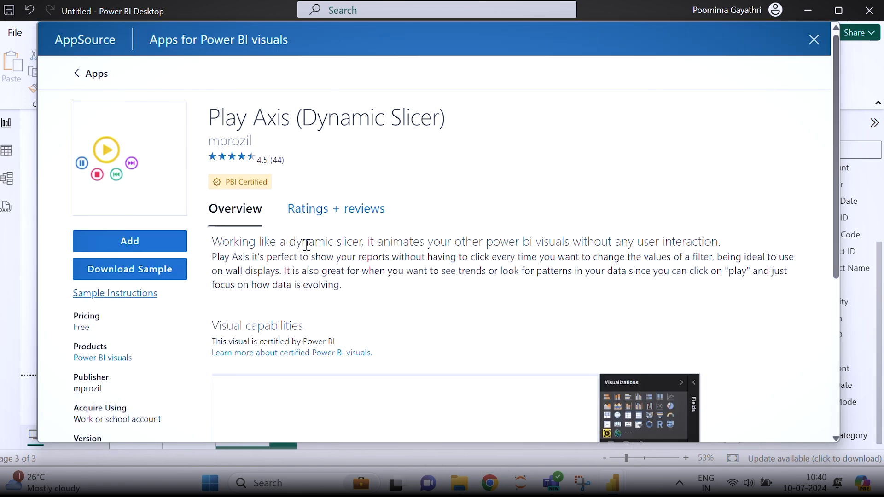
pyautogui.click(127, 244)
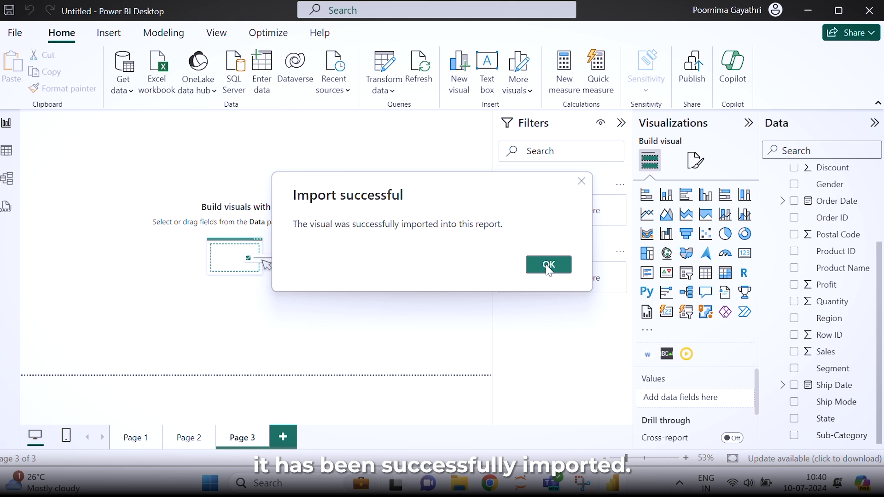
pyautogui.click(548, 267)
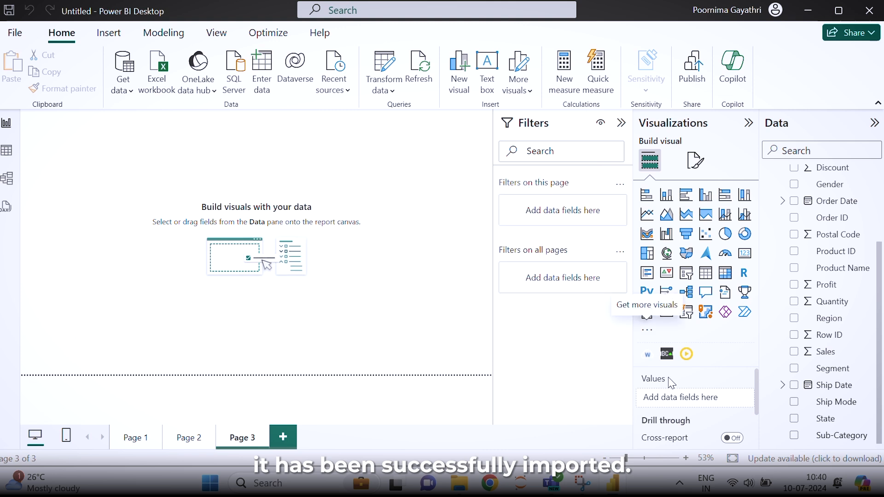
# - Place a Play Axis visual on Page 3 and assign the Year level of the Order Date hierarchy as its field
pyautogui.click(687, 354)
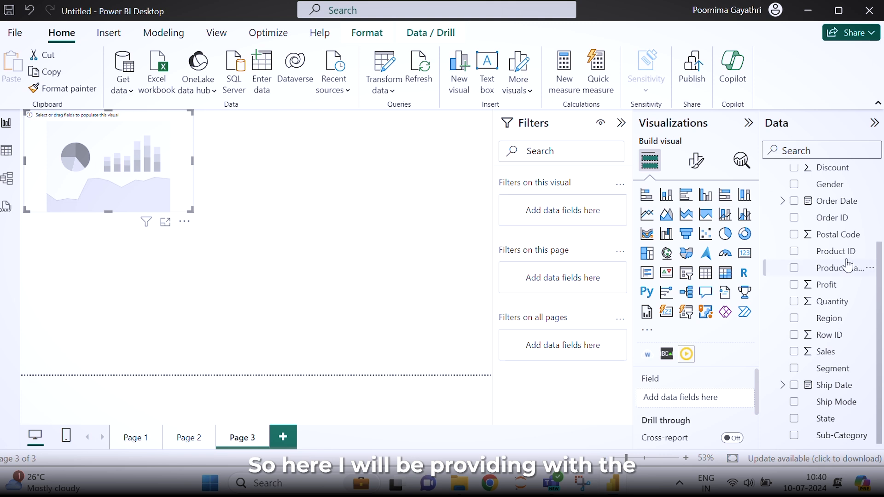
pyautogui.click(783, 200)
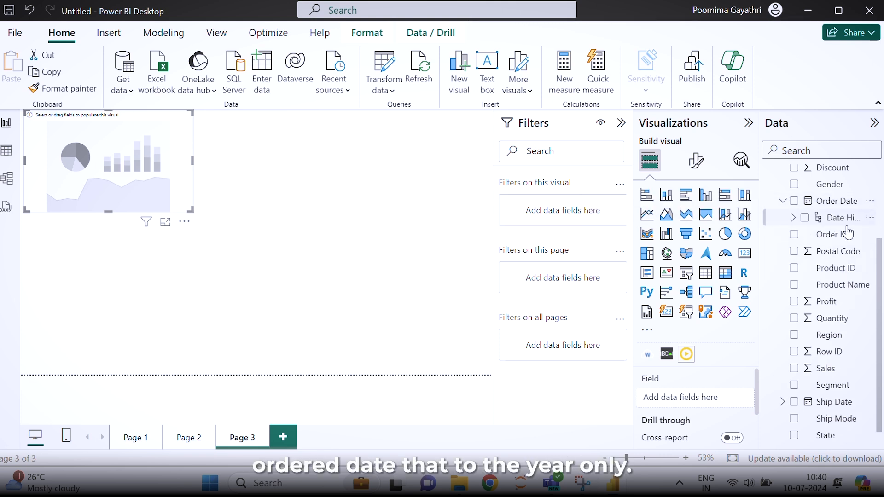
pyautogui.click(793, 217)
pyautogui.moveTo(849, 240); pyautogui.dragTo(717, 407)
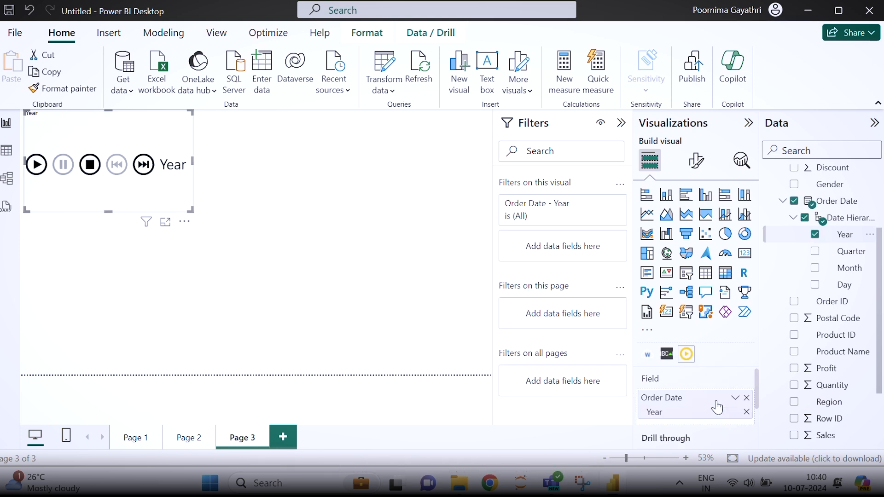
pyautogui.click(295, 247)
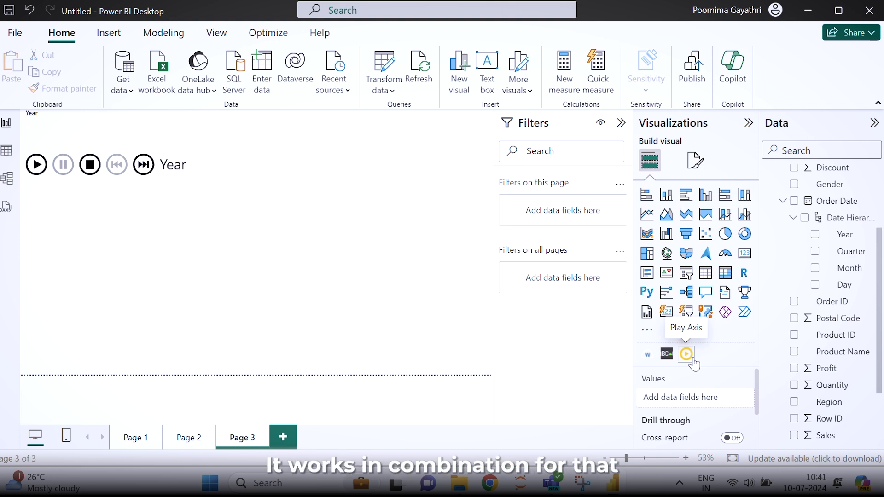
# - Place a line chart beside the Play Axis with Order Date Year on the X-axis and Profit on the Y-axis
pyautogui.click(649, 216)
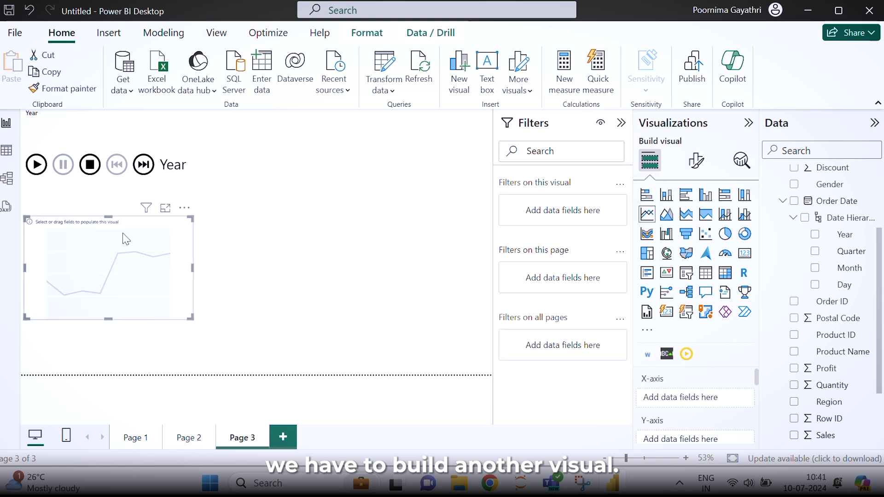
pyautogui.moveTo(122, 234); pyautogui.dragTo(357, 199)
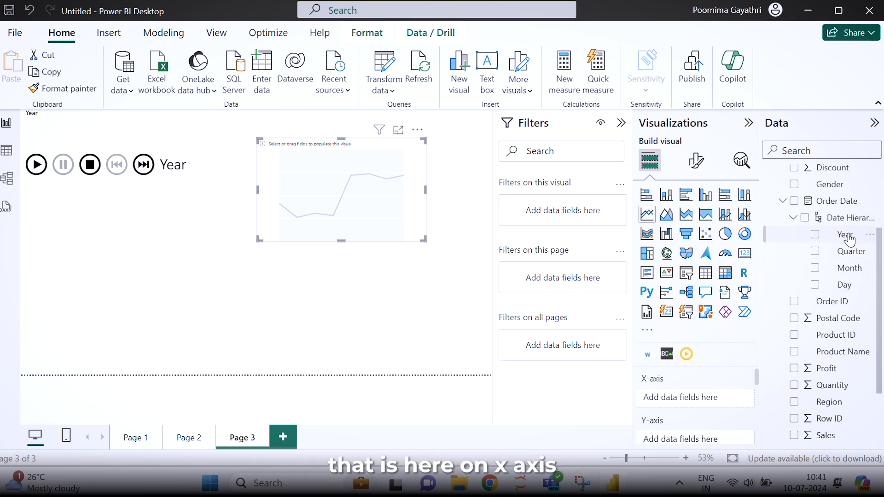
pyautogui.moveTo(845, 235); pyautogui.dragTo(726, 407)
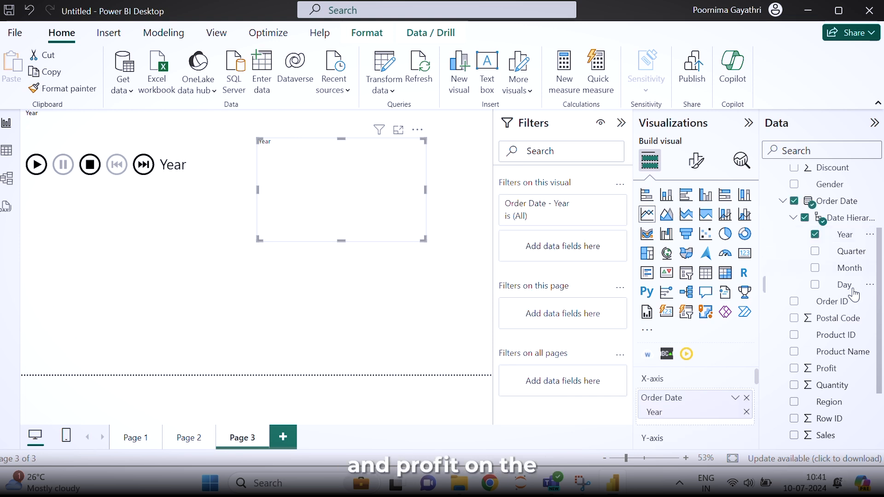
pyautogui.moveTo(831, 374); pyautogui.dragTo(695, 426)
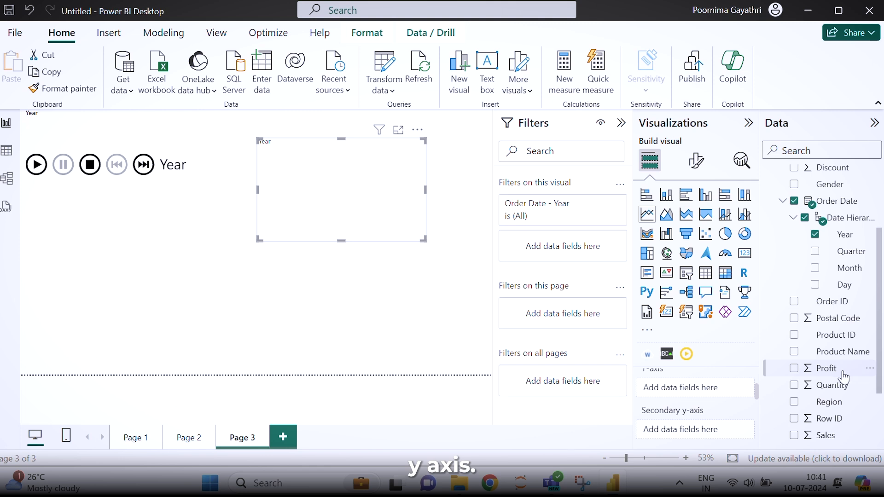
pyautogui.moveTo(843, 375); pyautogui.dragTo(715, 393)
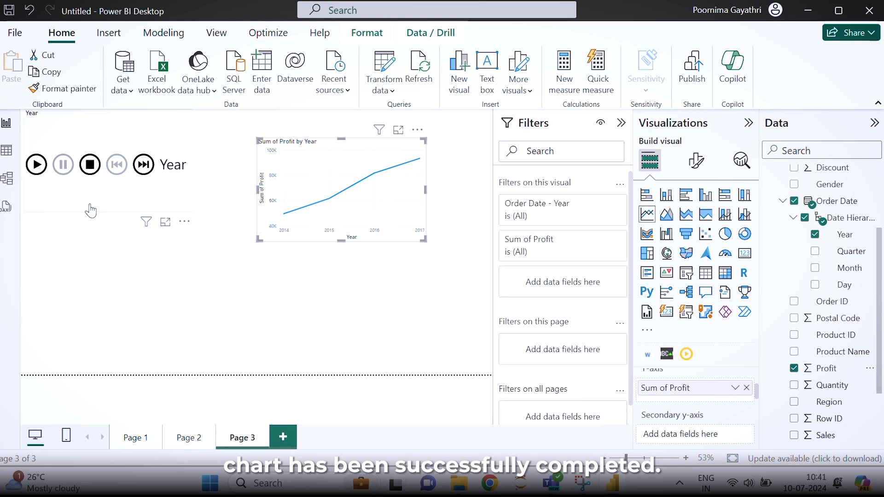
# - Start playback on the Play Axis to animate the profit line chart by year
pyautogui.click(36, 164)
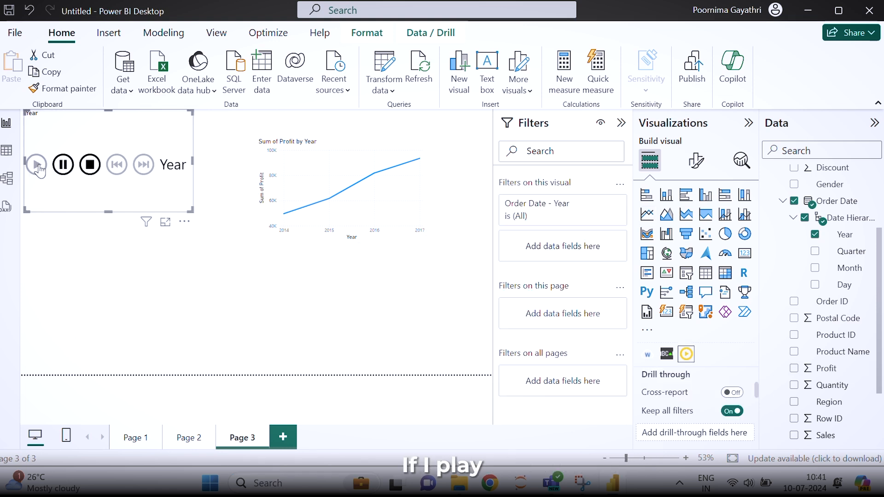